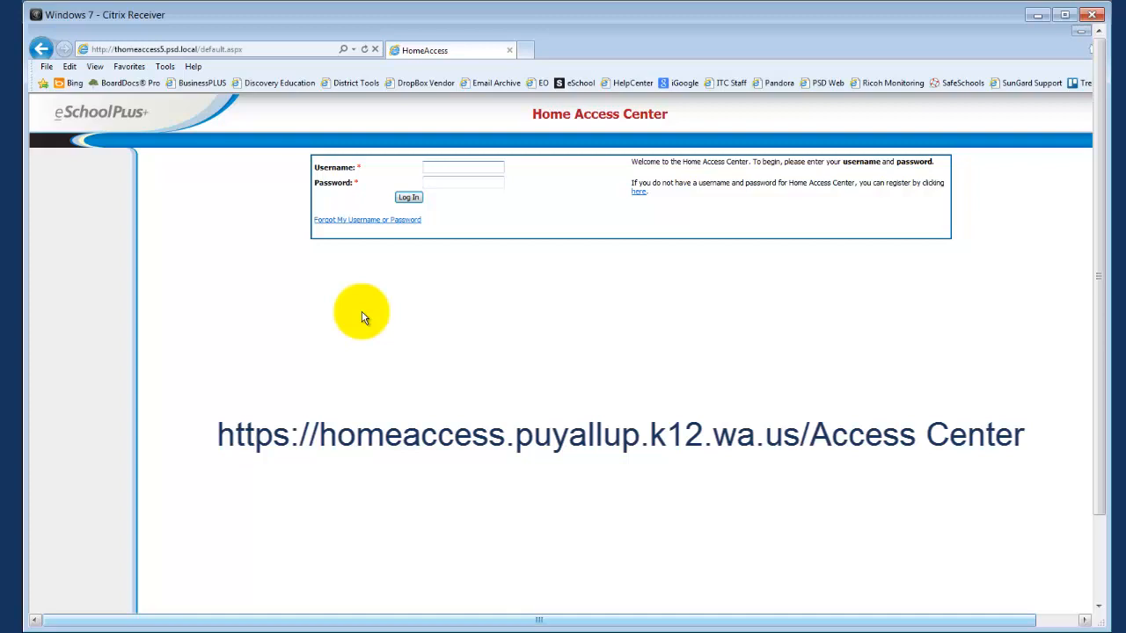
Log in to the Home Access Center with the account's username and password
click(464, 167)
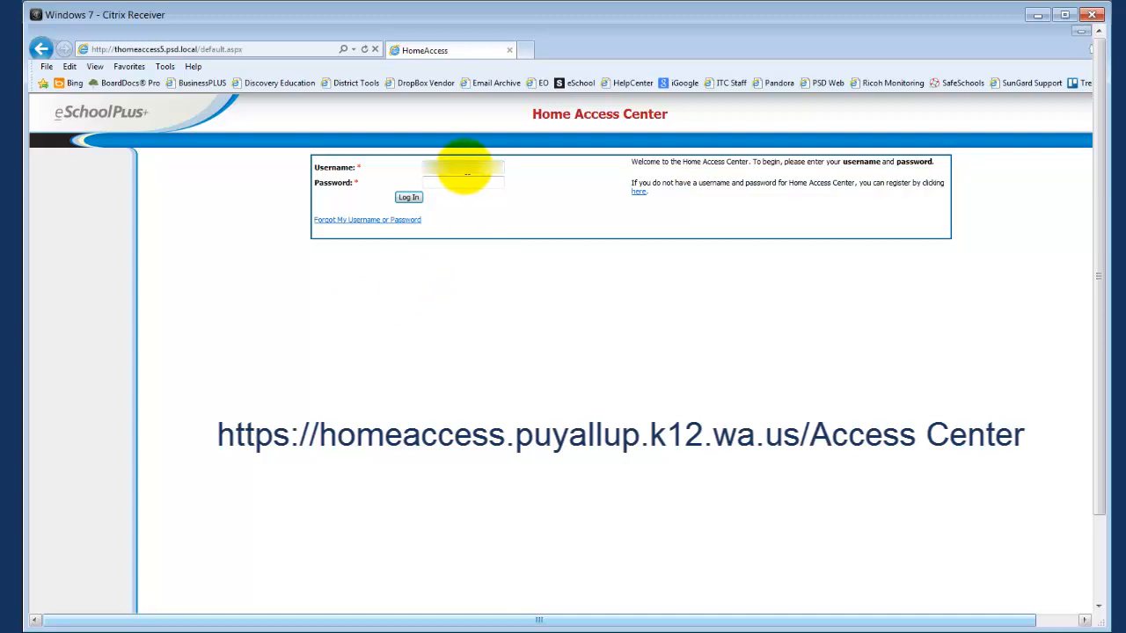
click(465, 183)
text(••••••)
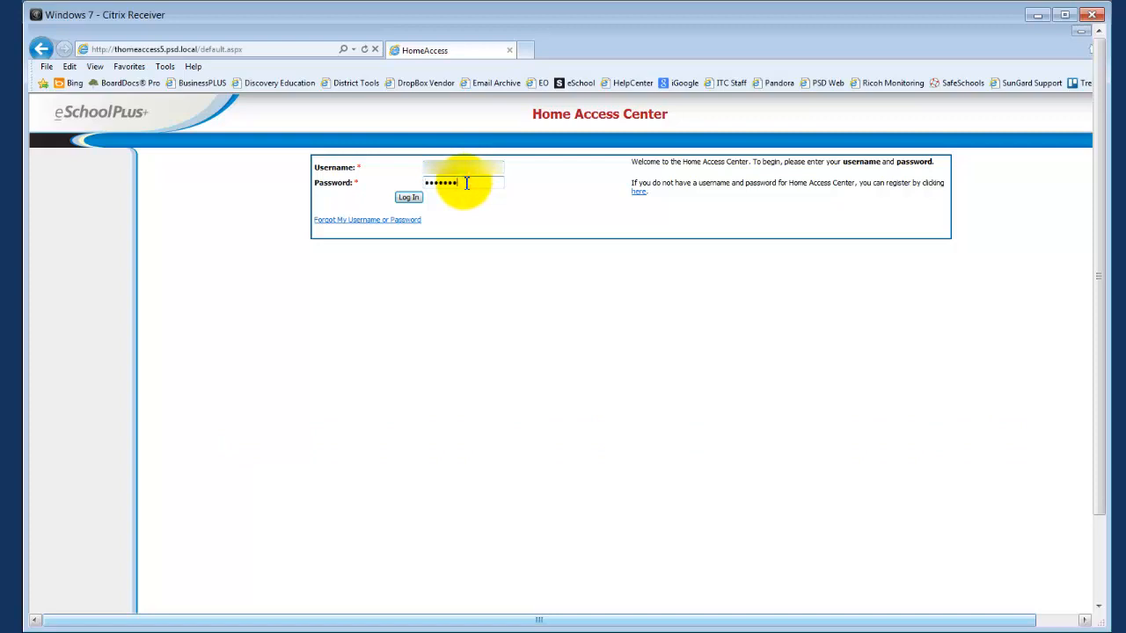
text(•)
click(408, 198)
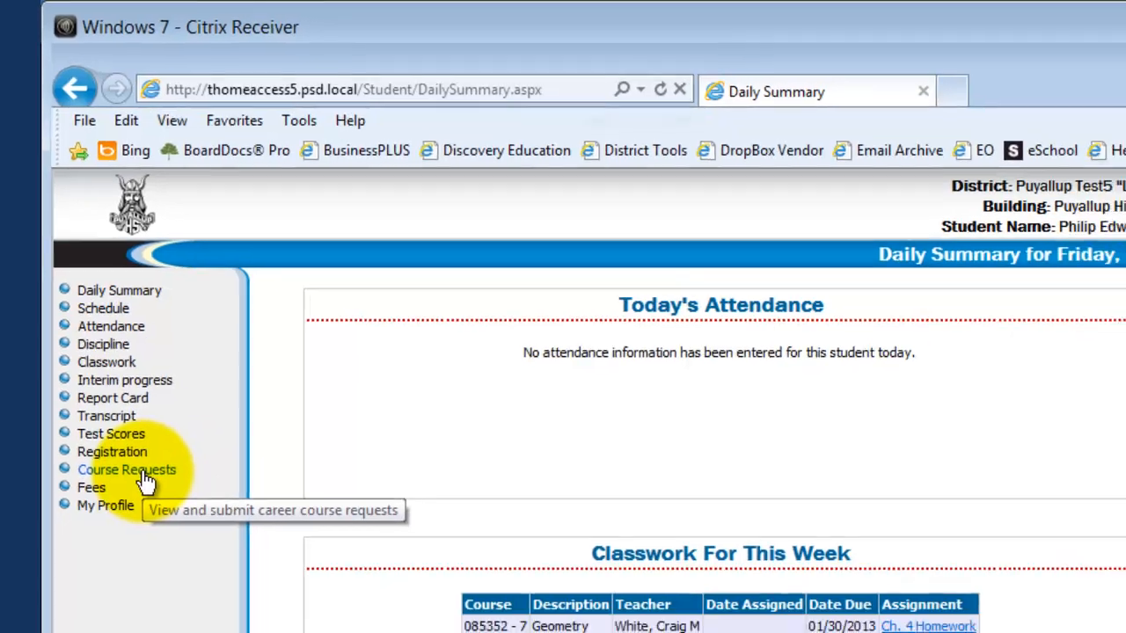
In Course Requests, request the Career and Technical Education course Path Bus/Mkt (900100) and save it
click(154, 510)
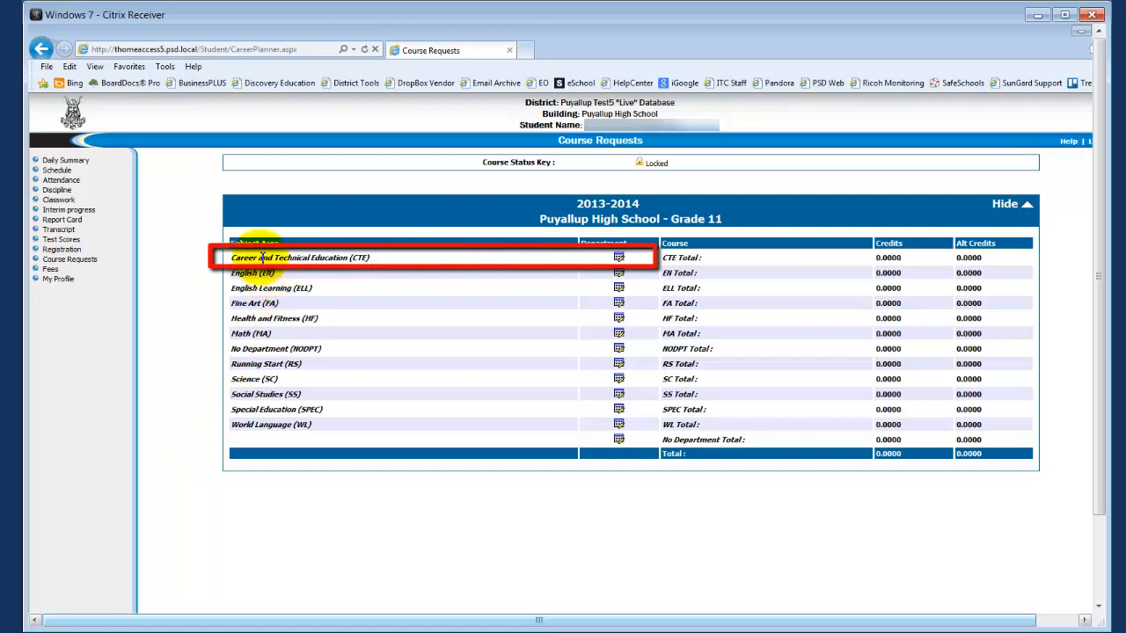
click(619, 257)
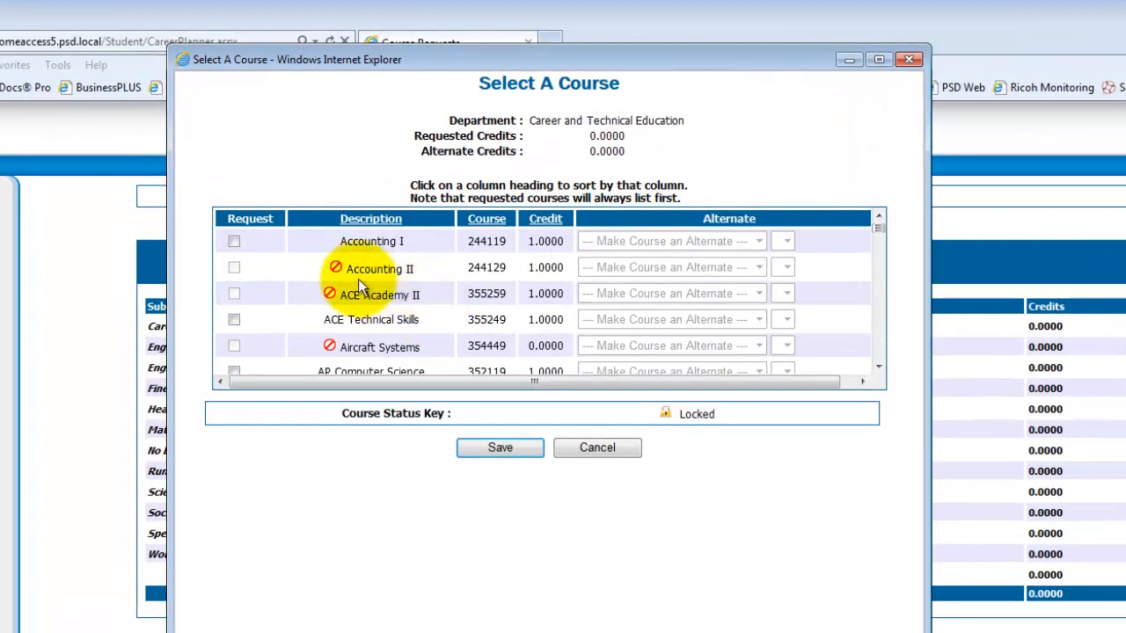
mouse_move(341, 271)
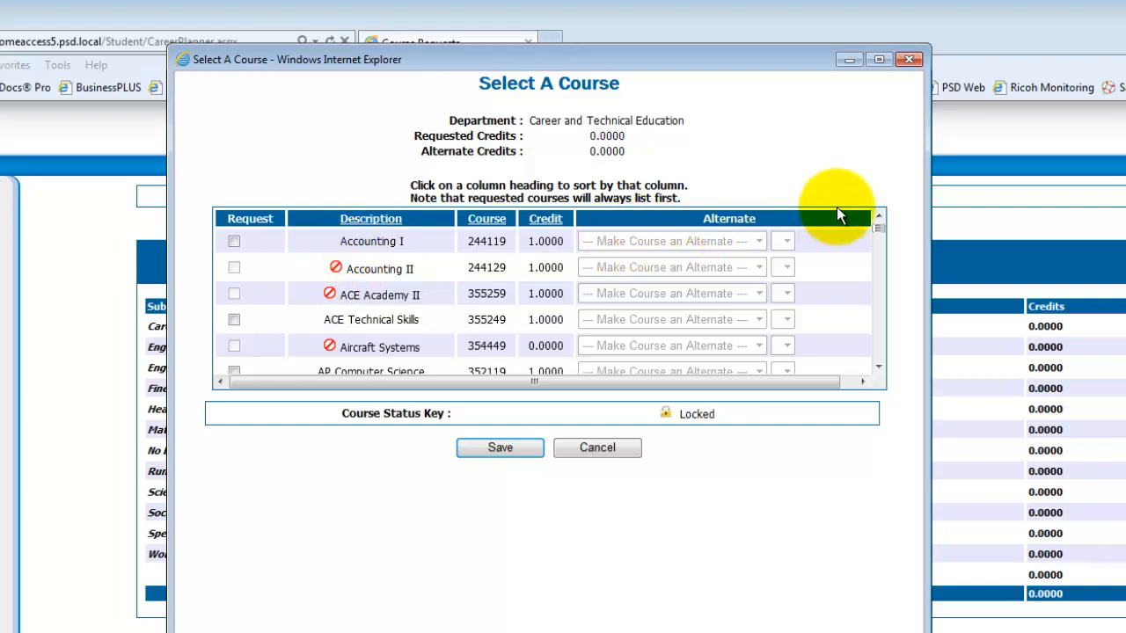
drag(879, 228, 876, 315)
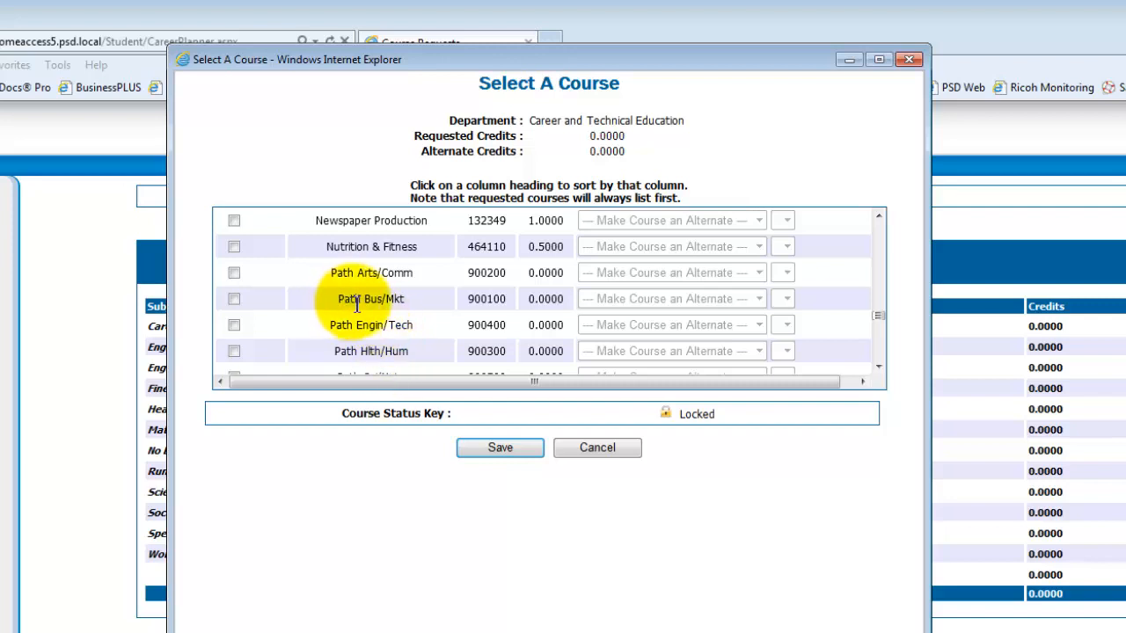
click(235, 300)
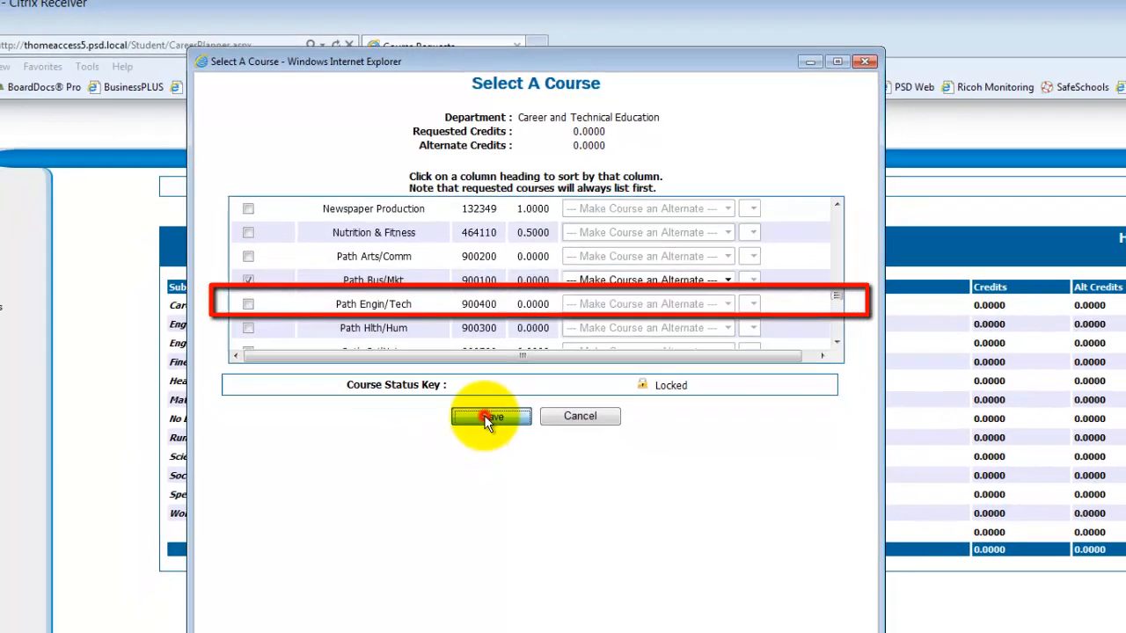
click(494, 448)
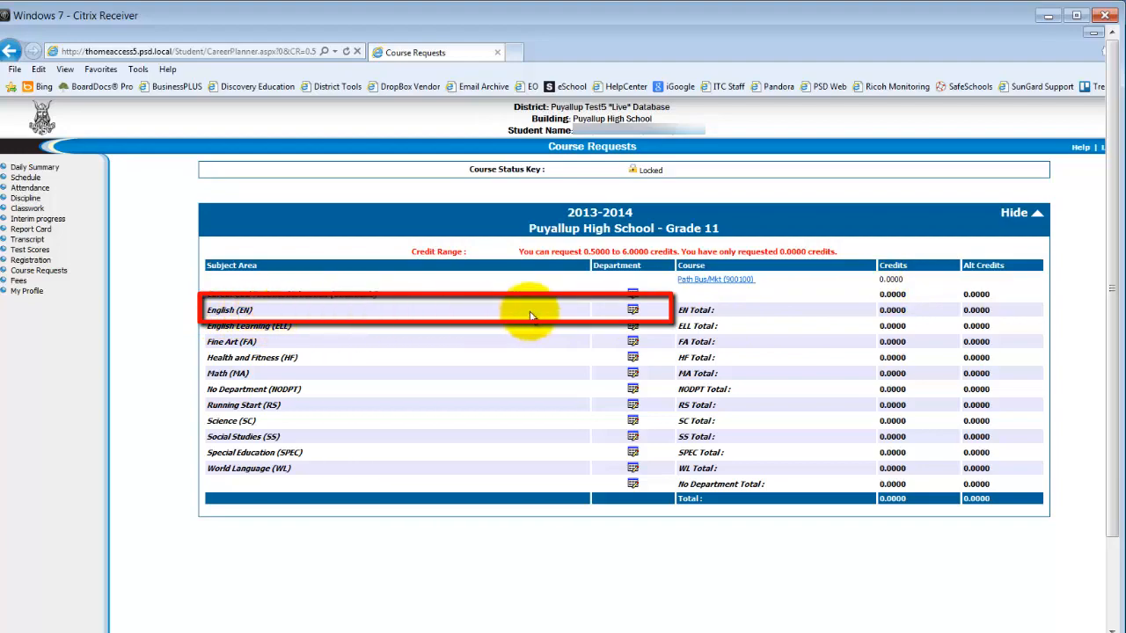
Request the English course AP Jr English/Comp (080579) and save the selection
click(634, 311)
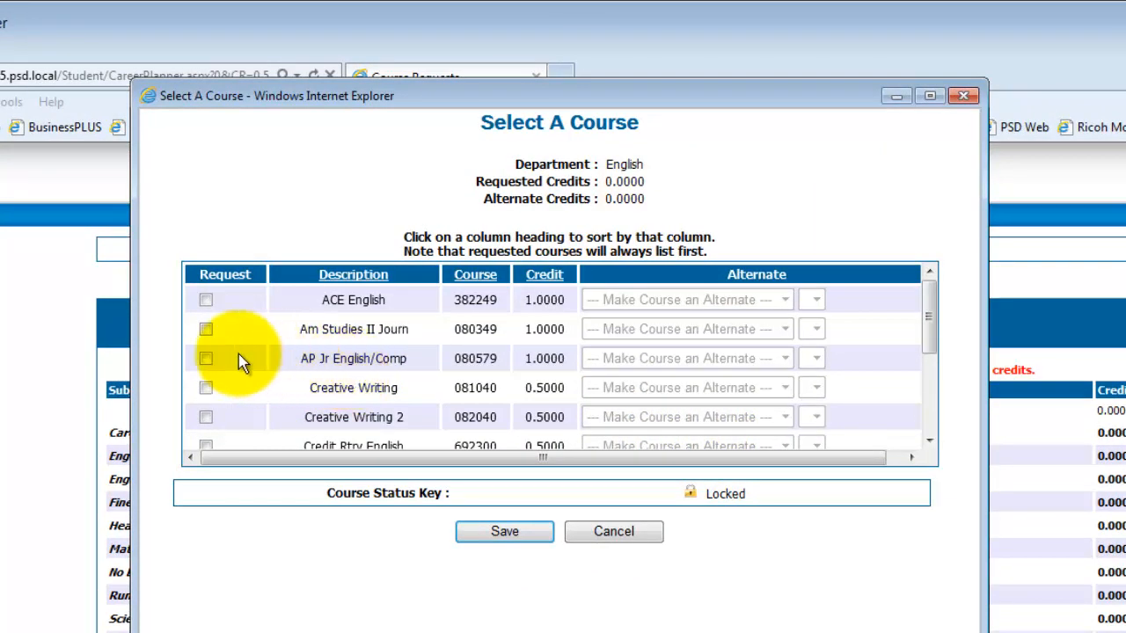
click(207, 359)
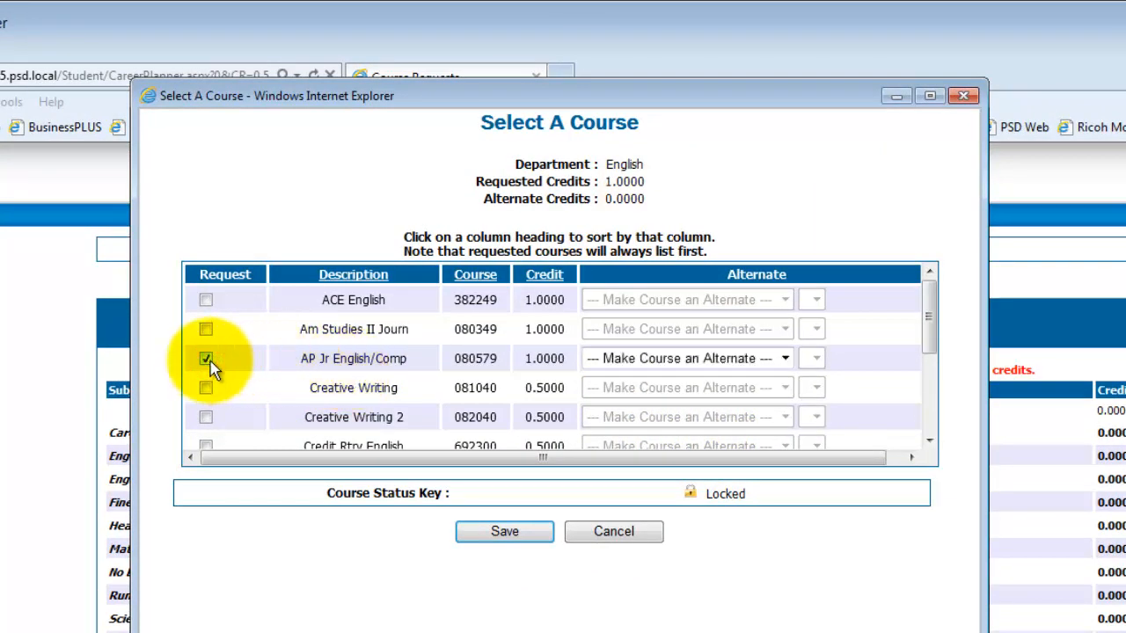
click(502, 533)
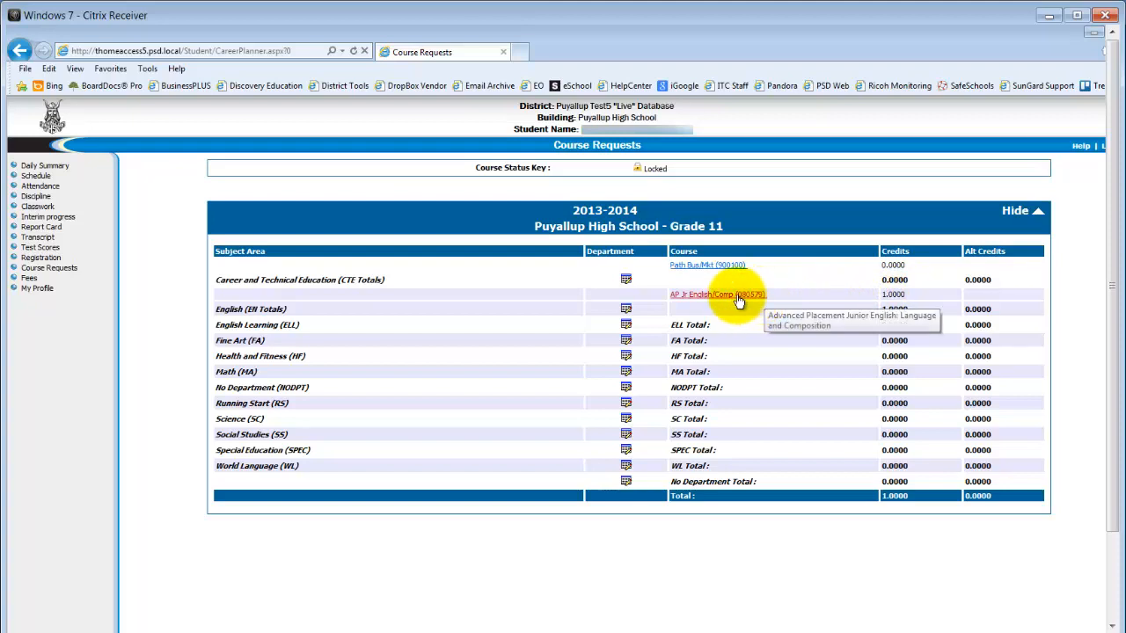
Request Junior English (080519) in the English department as an alternate to AP Jr English/Comp (080579) and save it
click(626, 313)
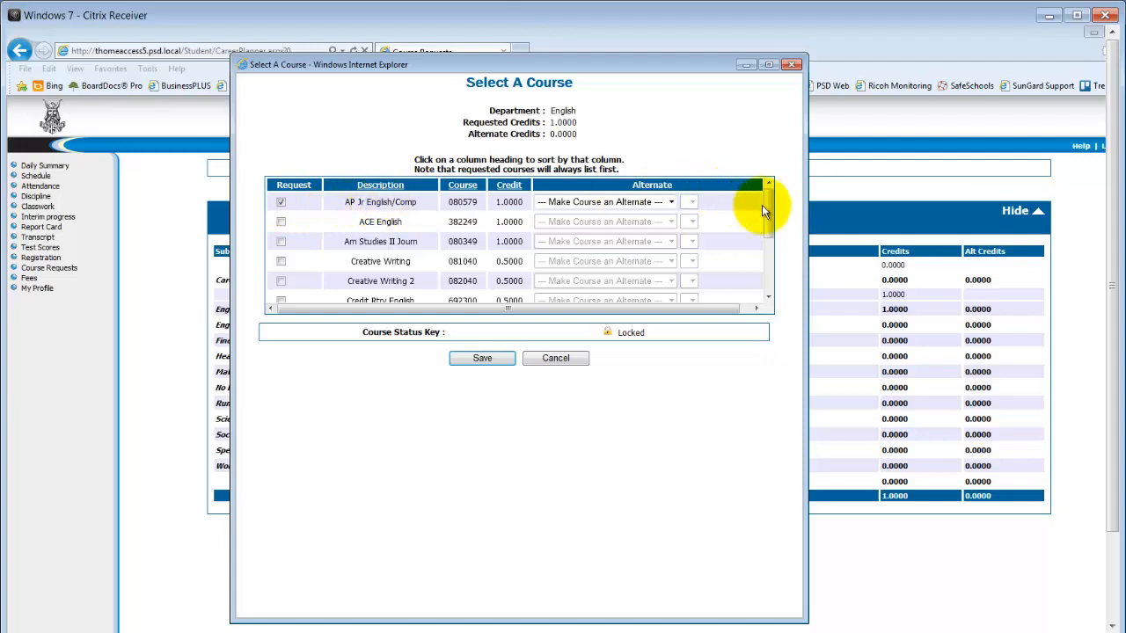
drag(771, 209, 779, 278)
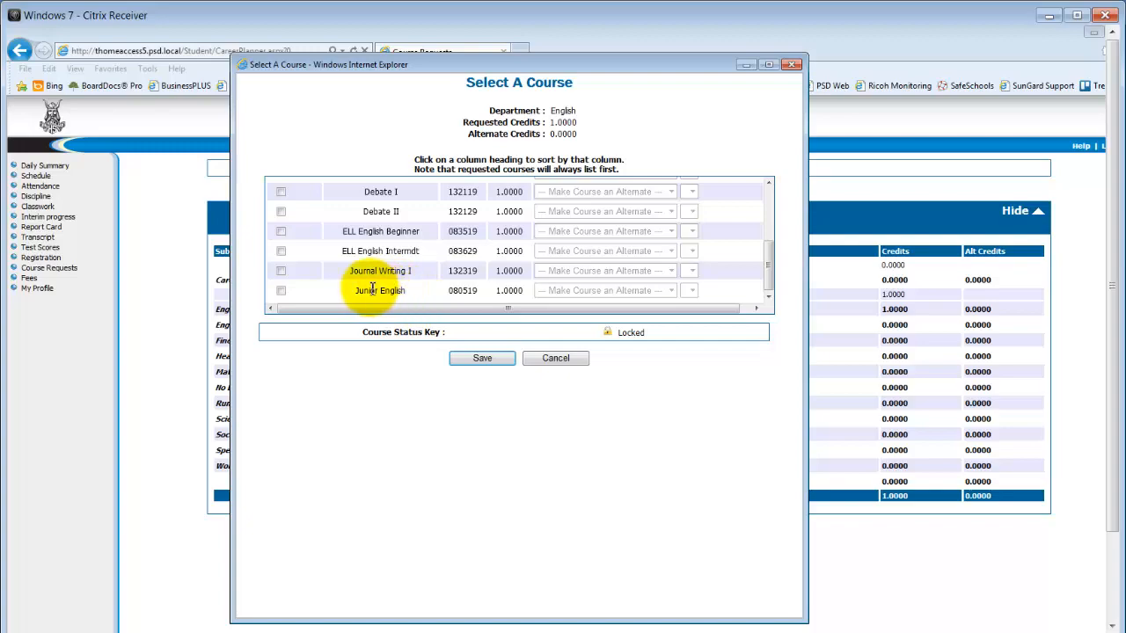
click(282, 292)
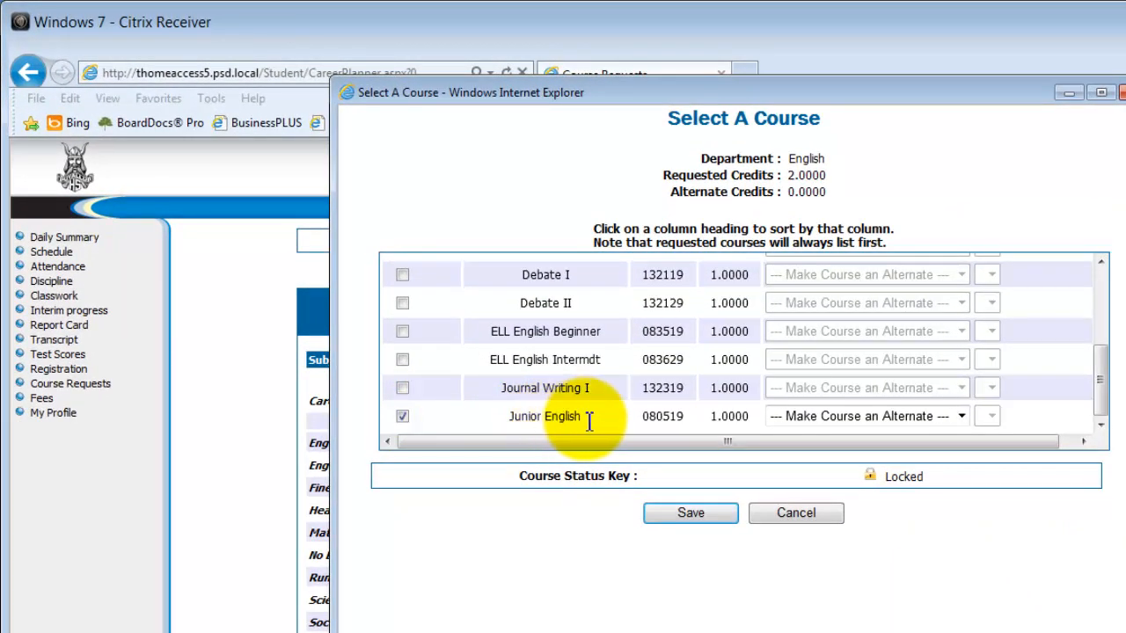
click(962, 417)
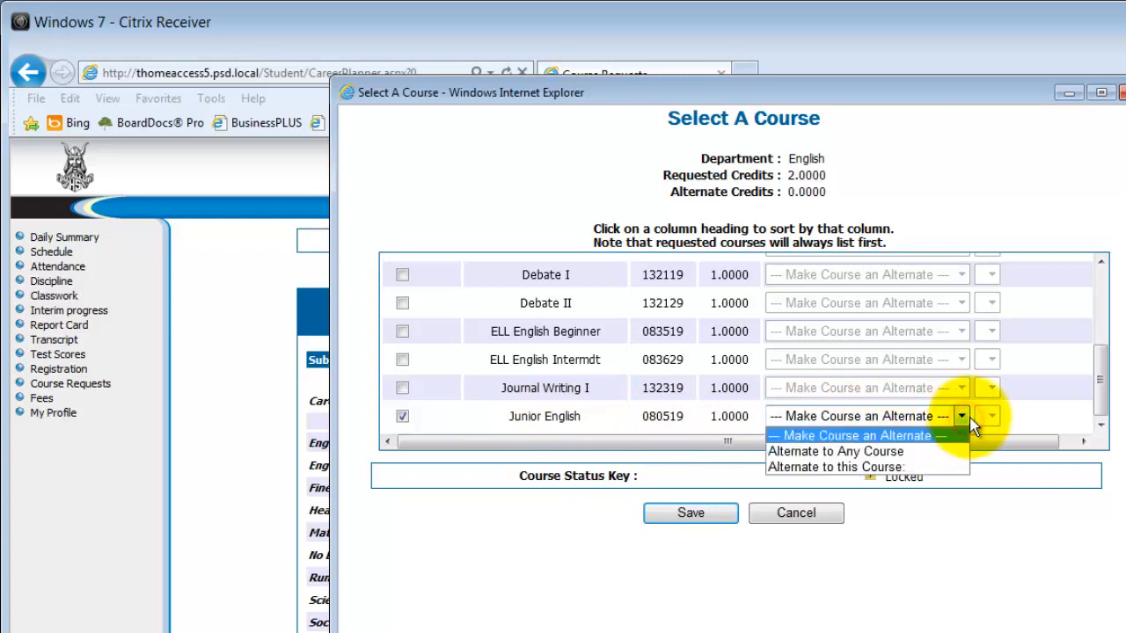
click(955, 465)
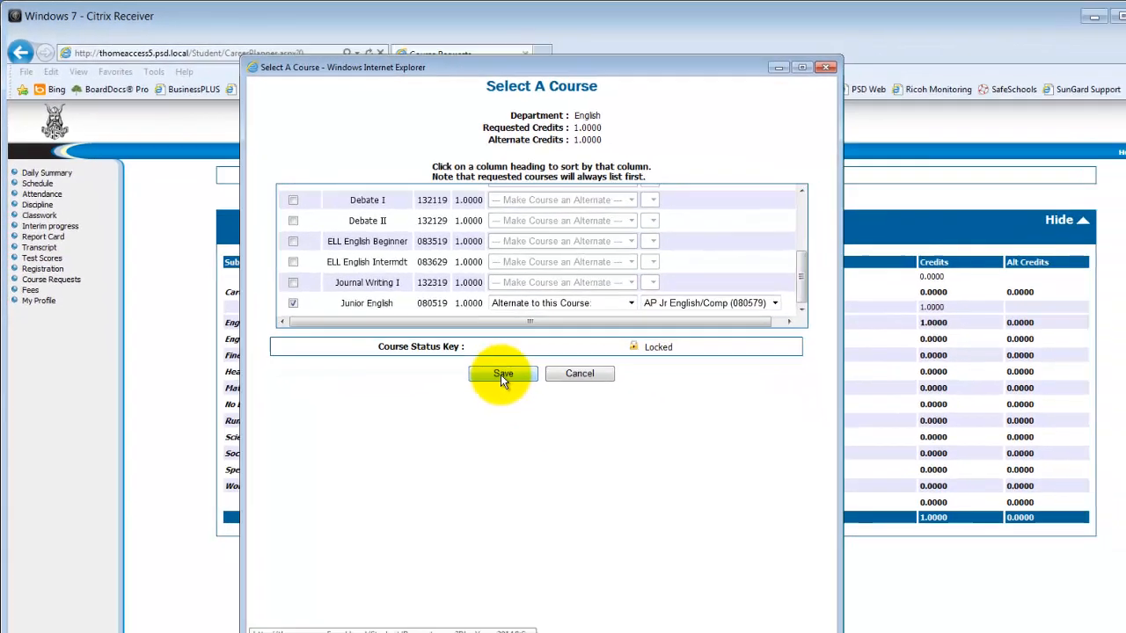
click(690, 513)
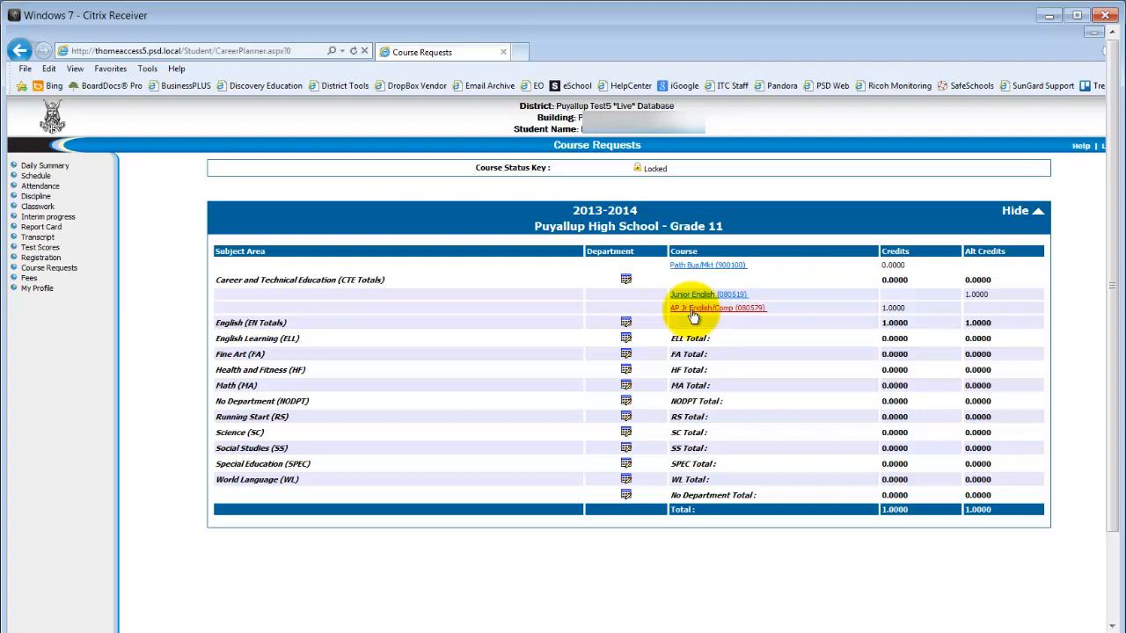
Request the Social Studies course AP World History (089159) and save the selection
click(626, 448)
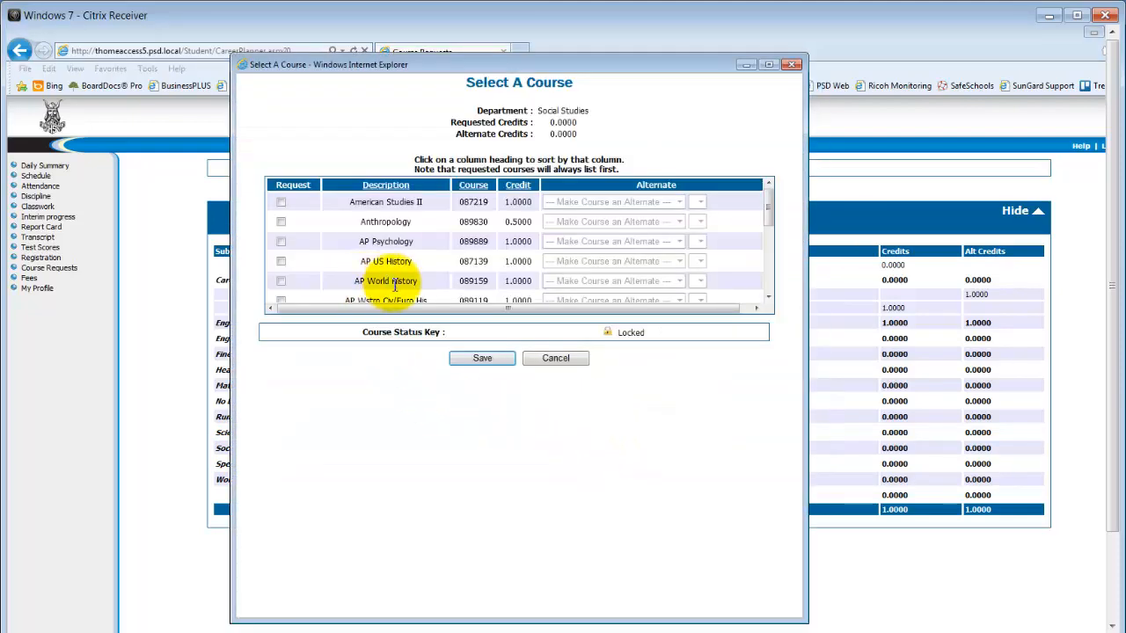
click(280, 281)
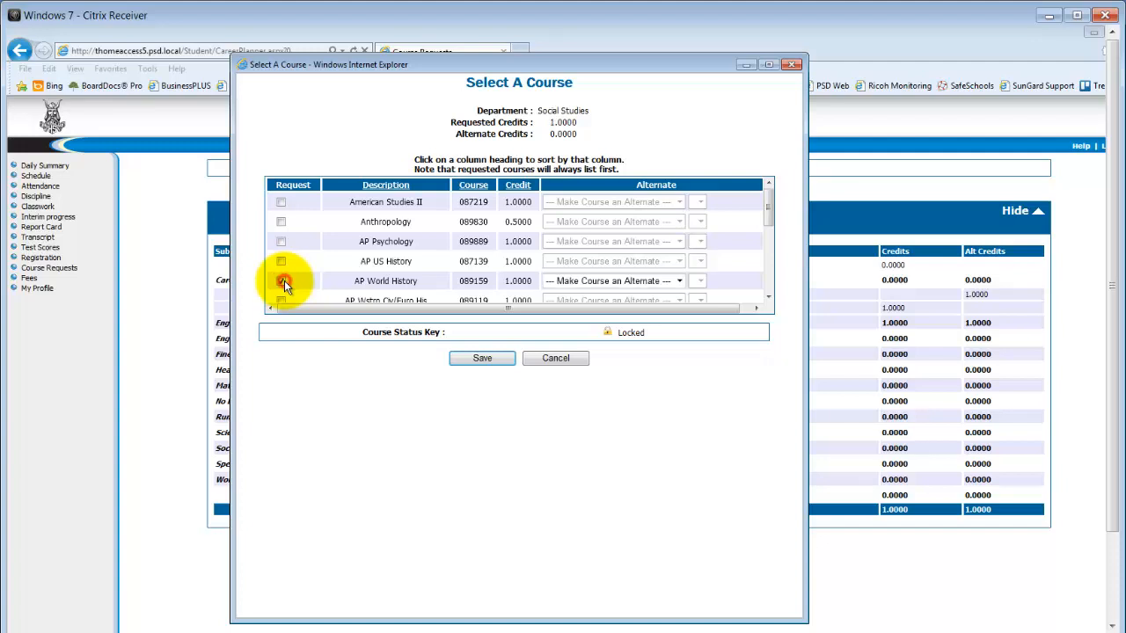
click(471, 358)
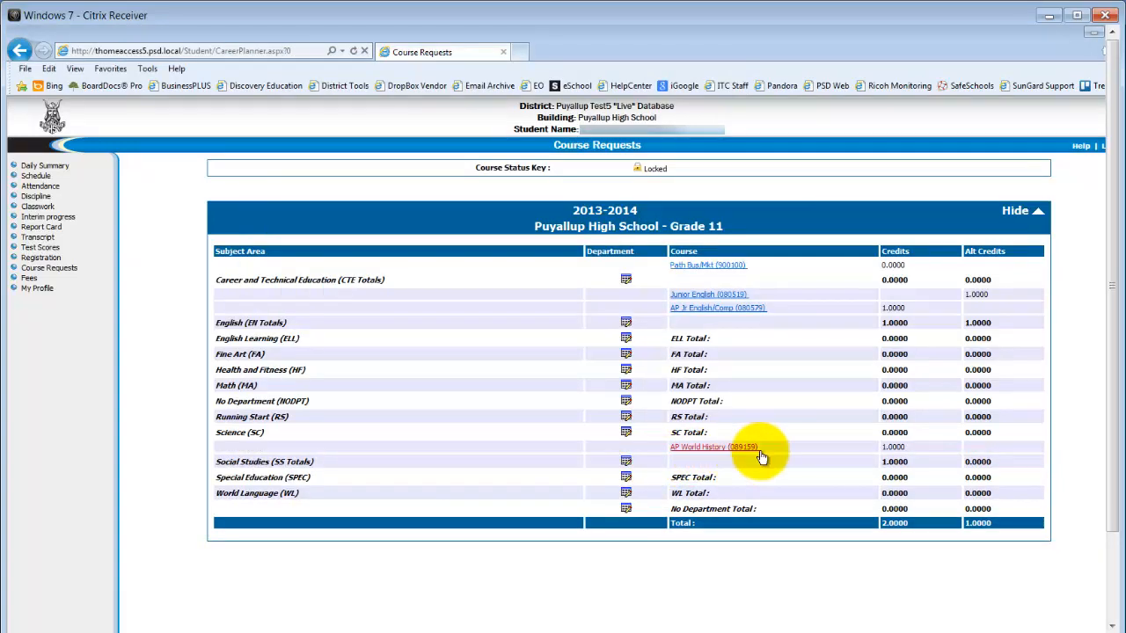
Request AP Psychology (089889) in Social Studies as an alternate to AP World History (089159) and save it
click(625, 462)
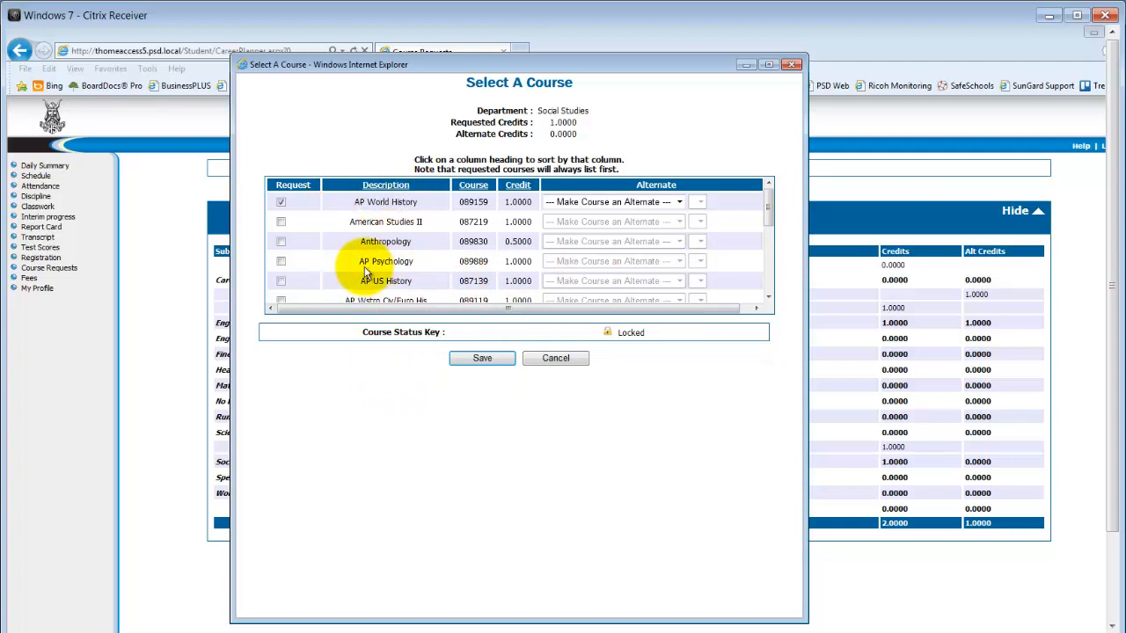
click(281, 261)
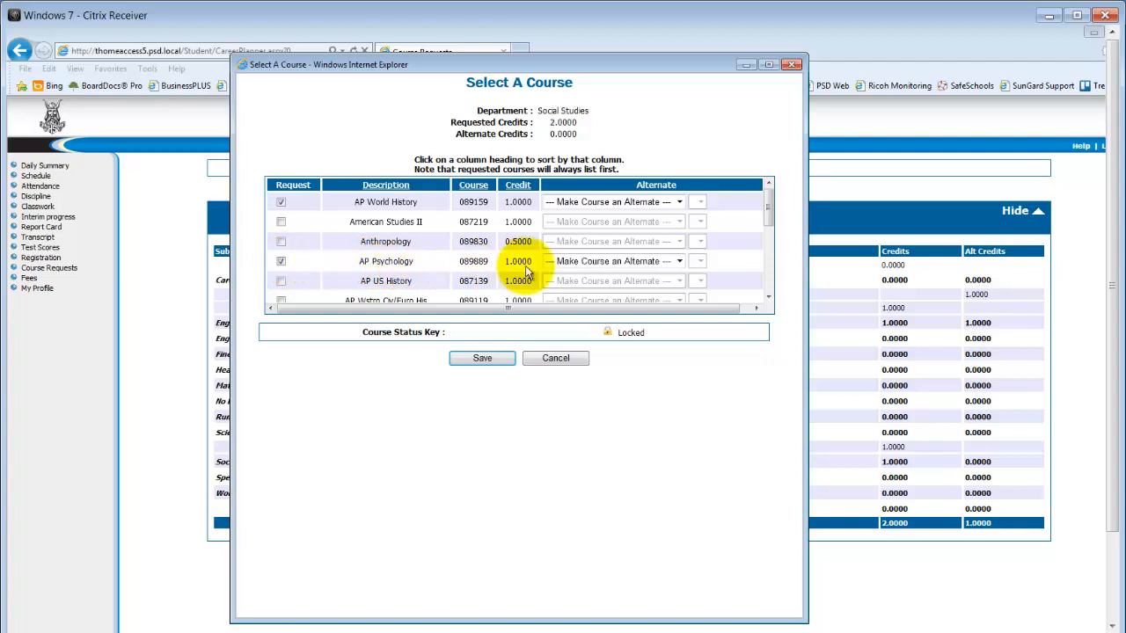
click(679, 262)
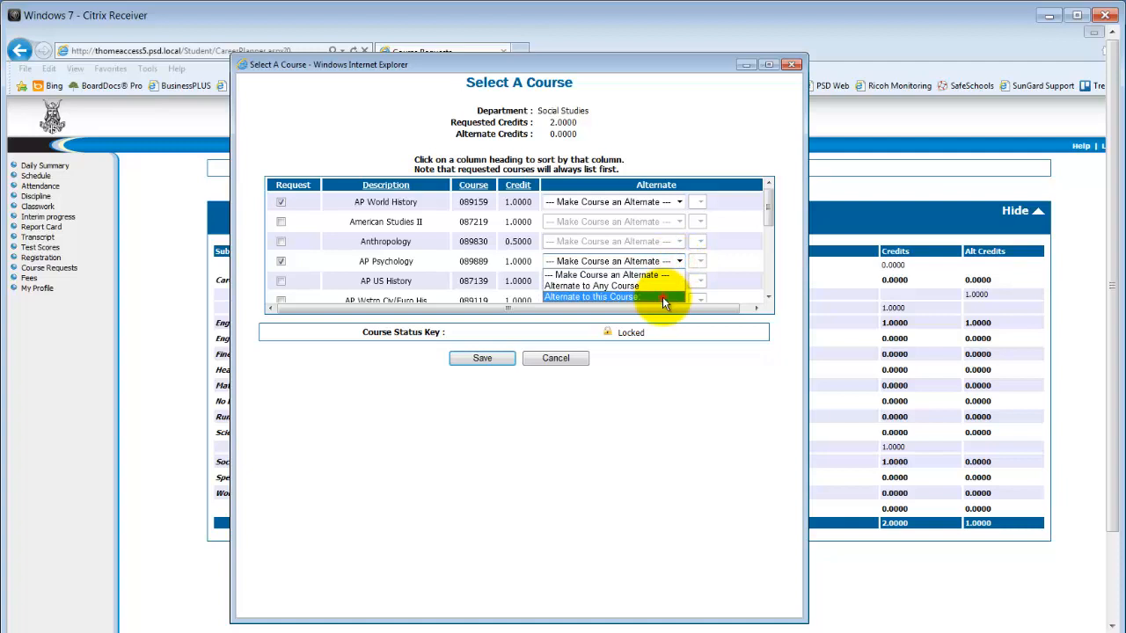
click(662, 296)
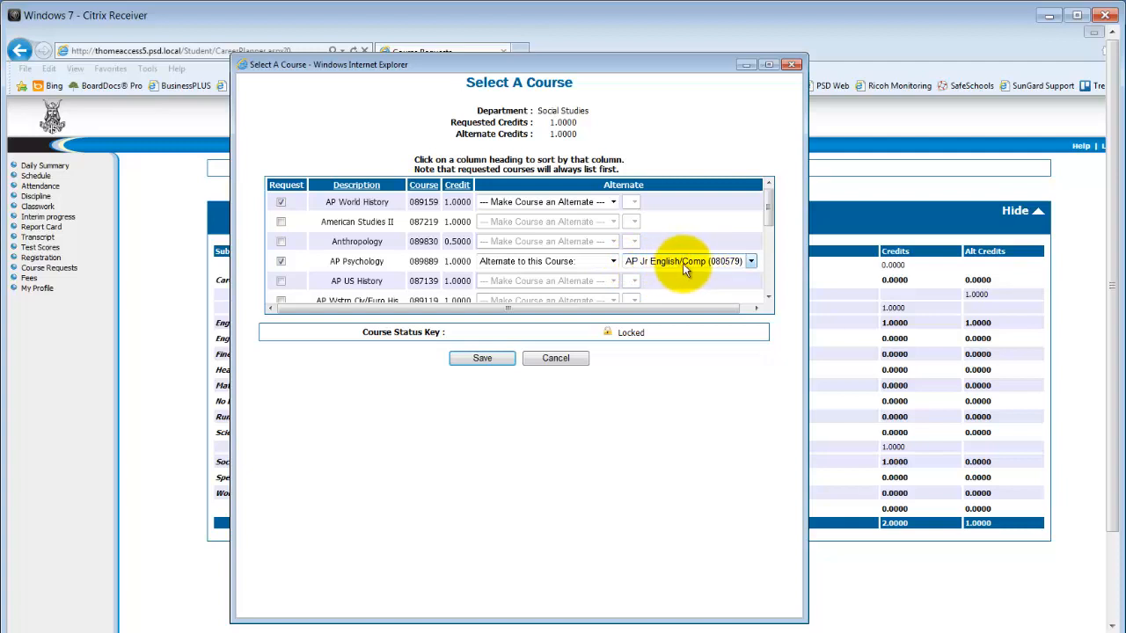
click(751, 263)
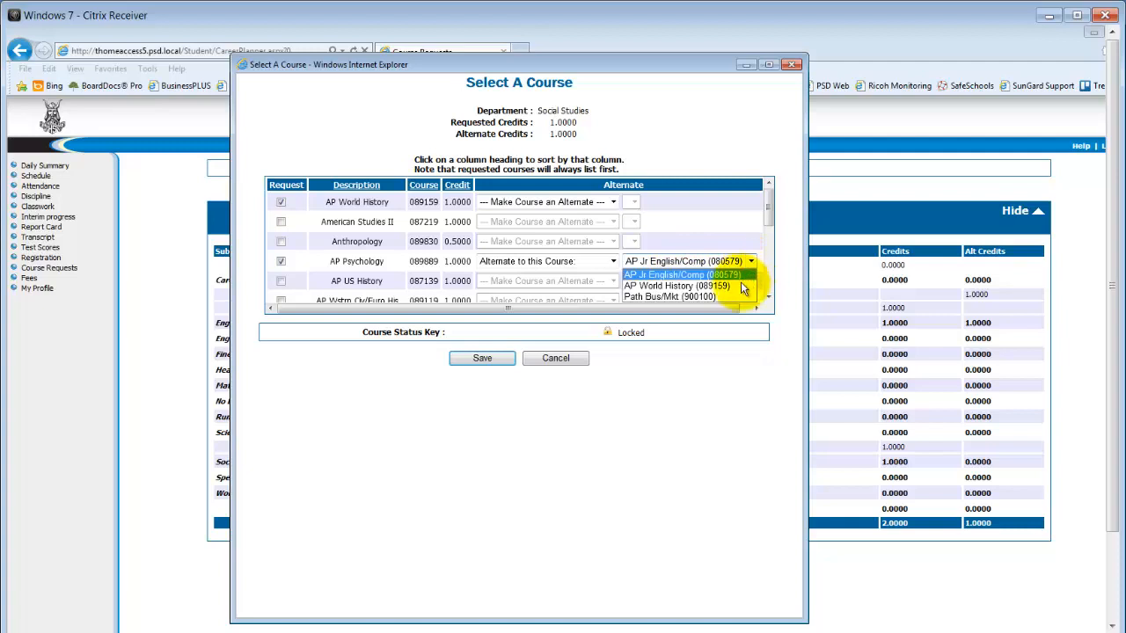
click(736, 293)
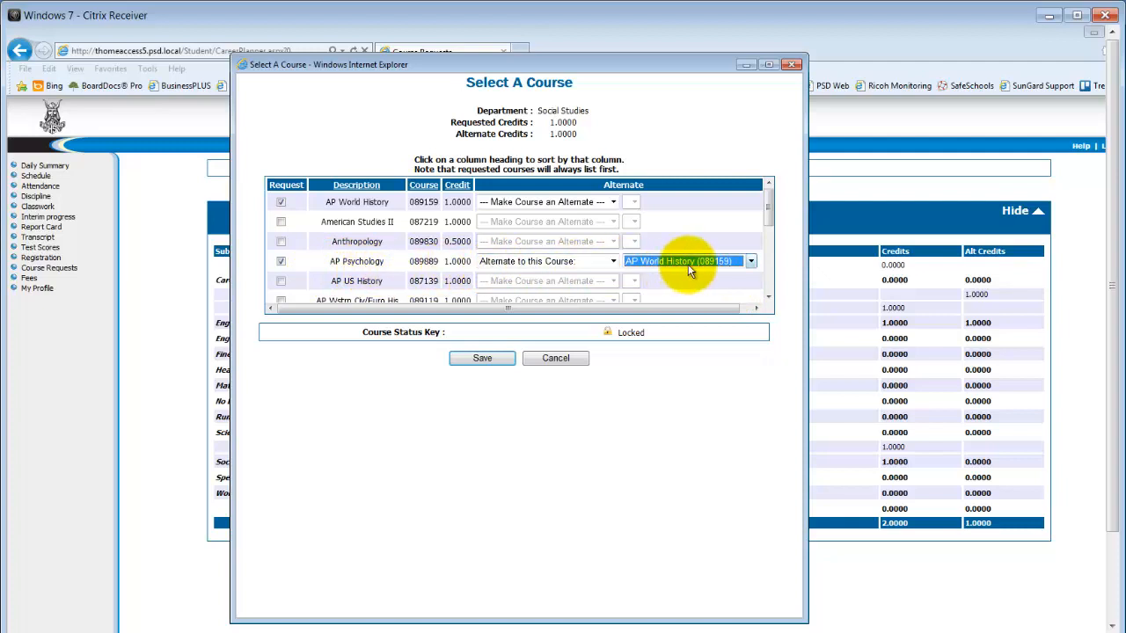
click(462, 358)
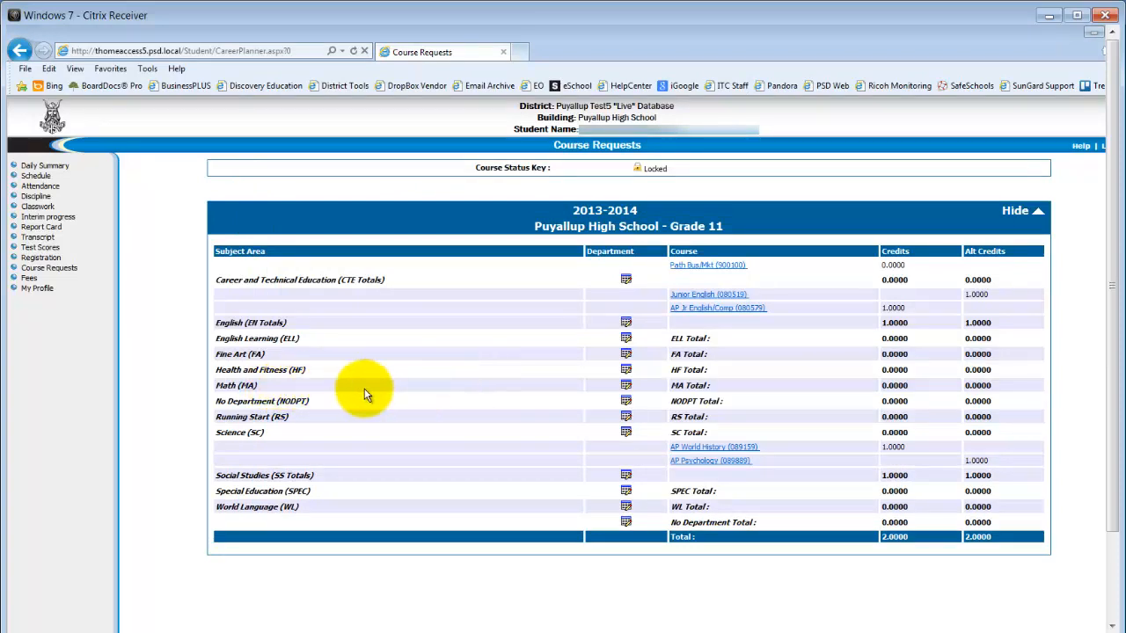
Request the Math course Algebra II (085369) and save the selection
click(625, 386)
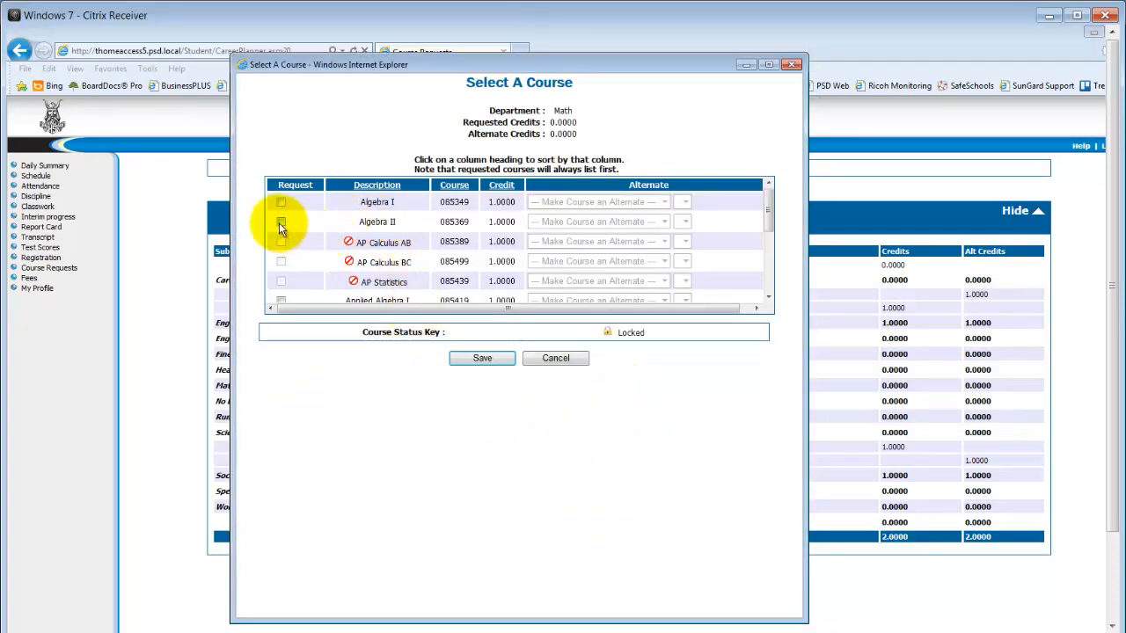
click(281, 223)
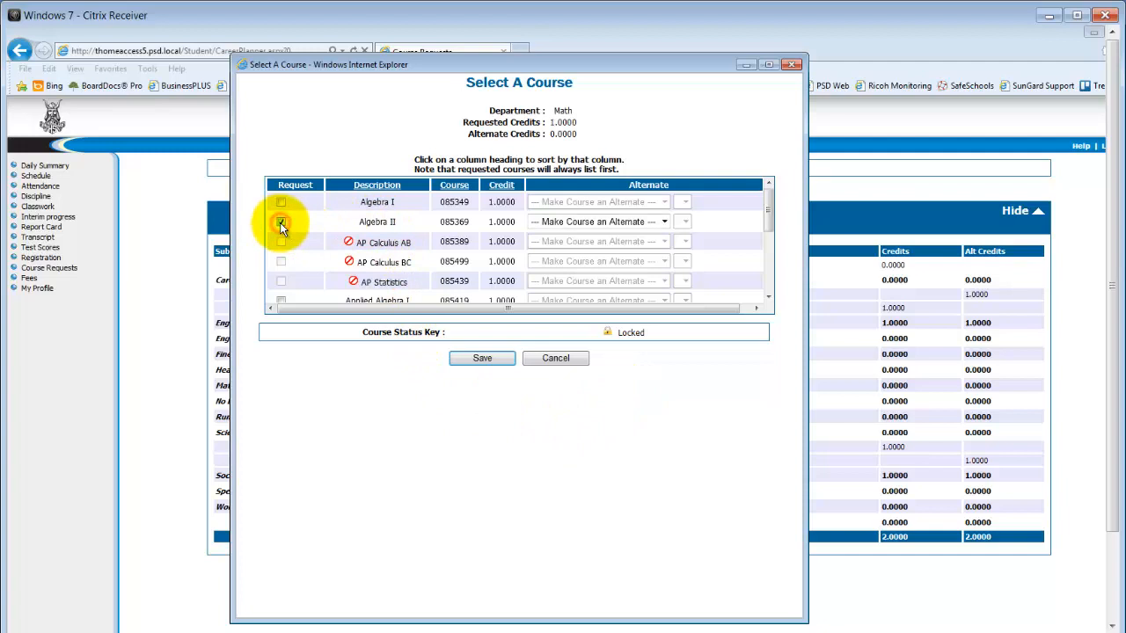
click(482, 358)
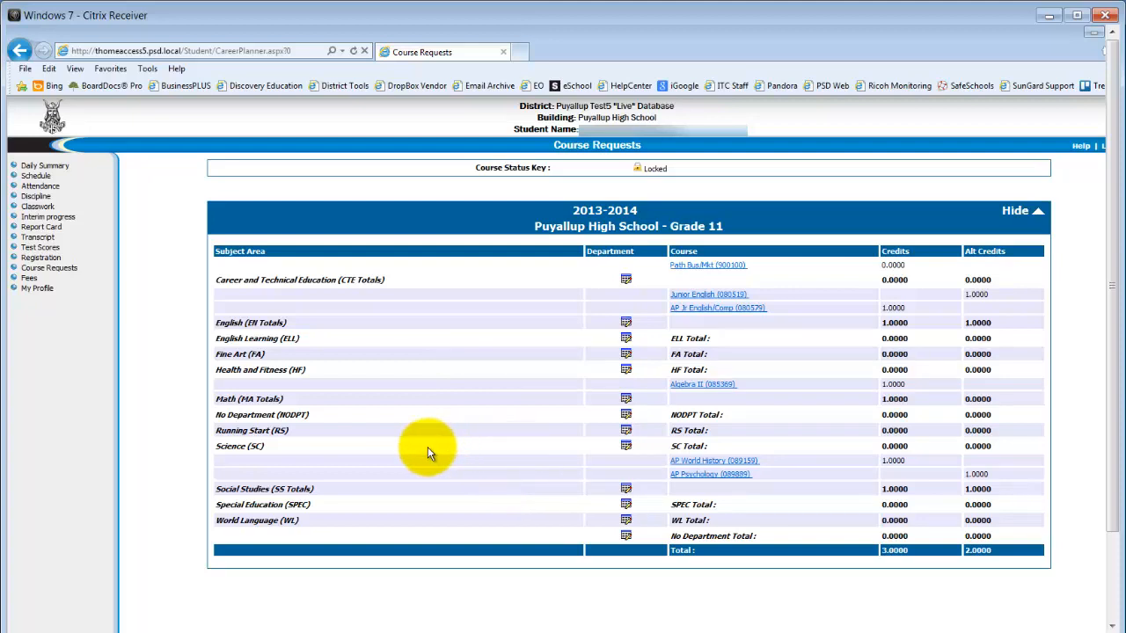
Request the Science course AP Chemistry (576069) and save the selection
click(626, 446)
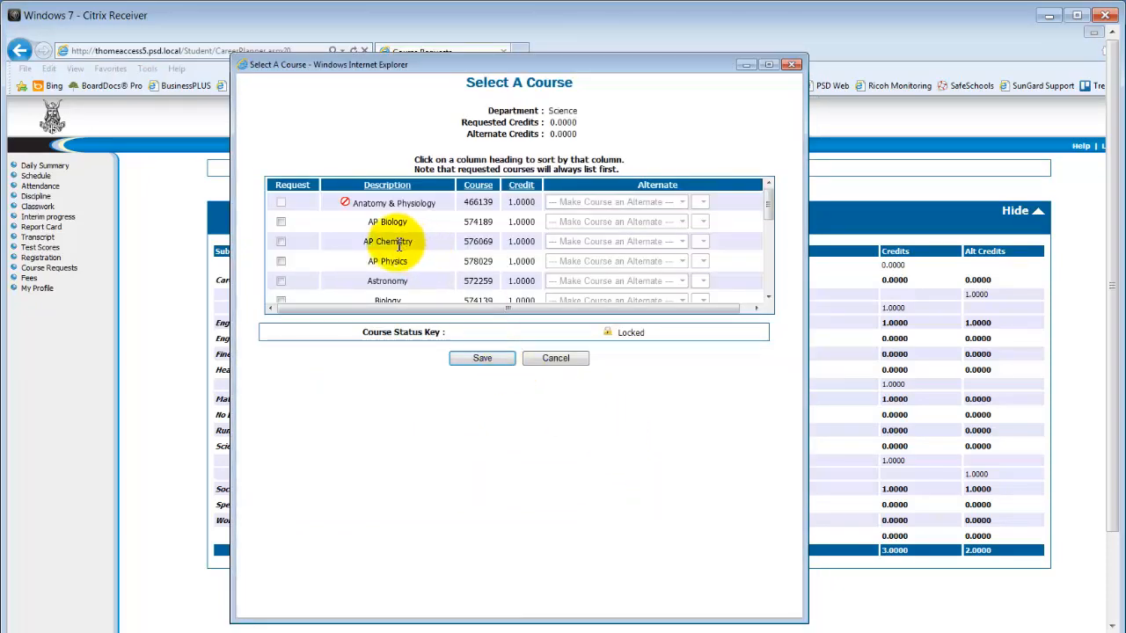
click(281, 241)
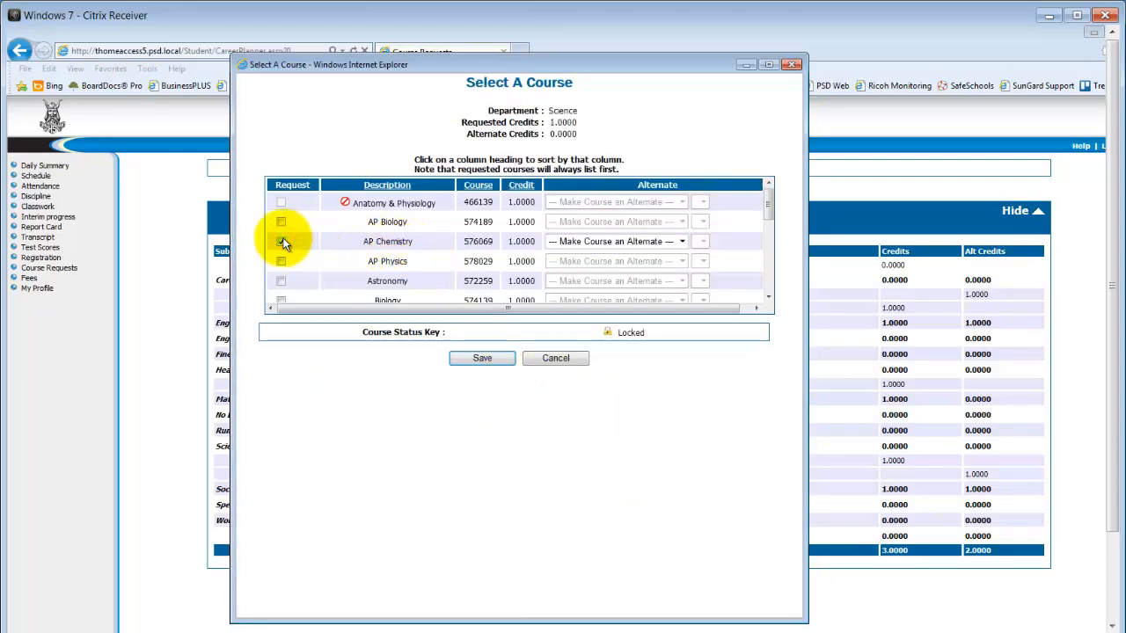
click(488, 361)
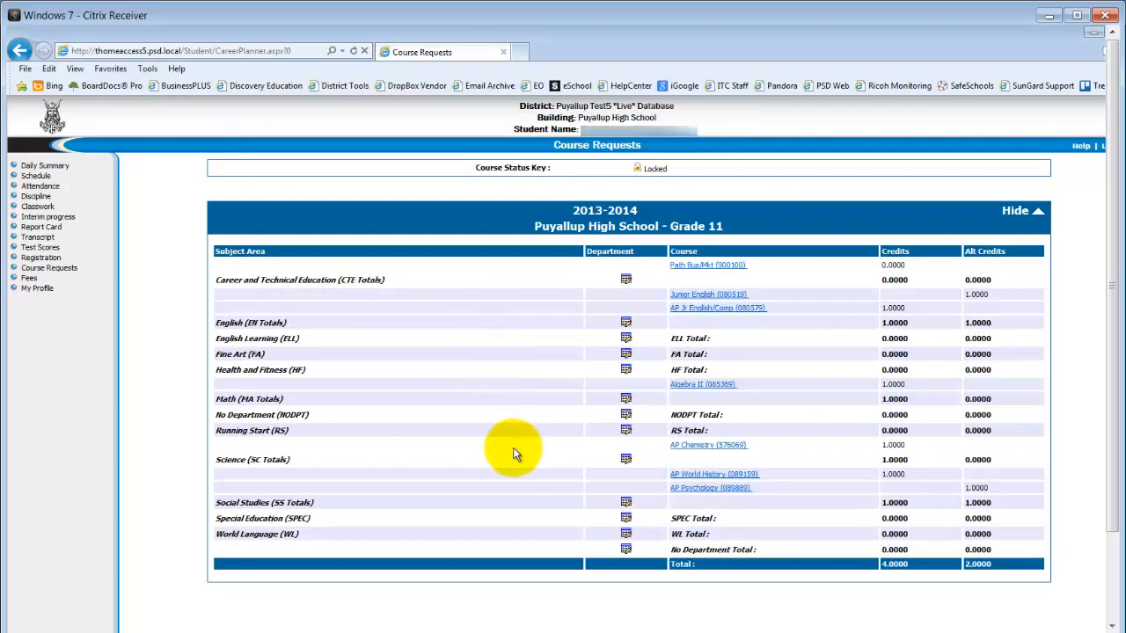
Request Astronomy (572259) in Science as an alternate to AP Chemistry (576069) and save it
click(626, 461)
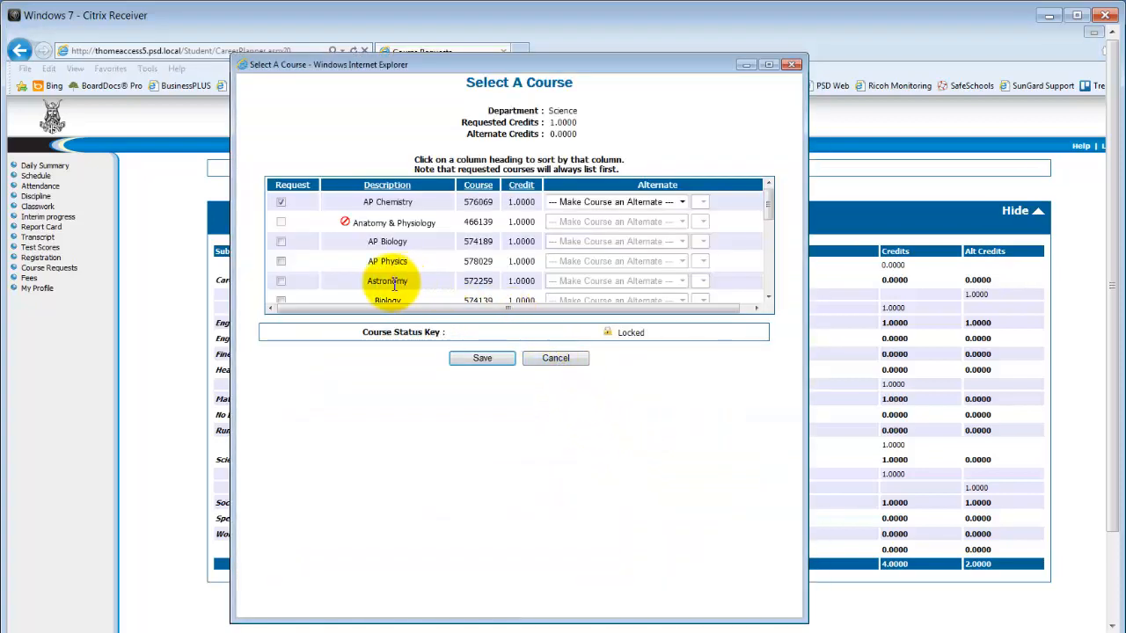
click(280, 281)
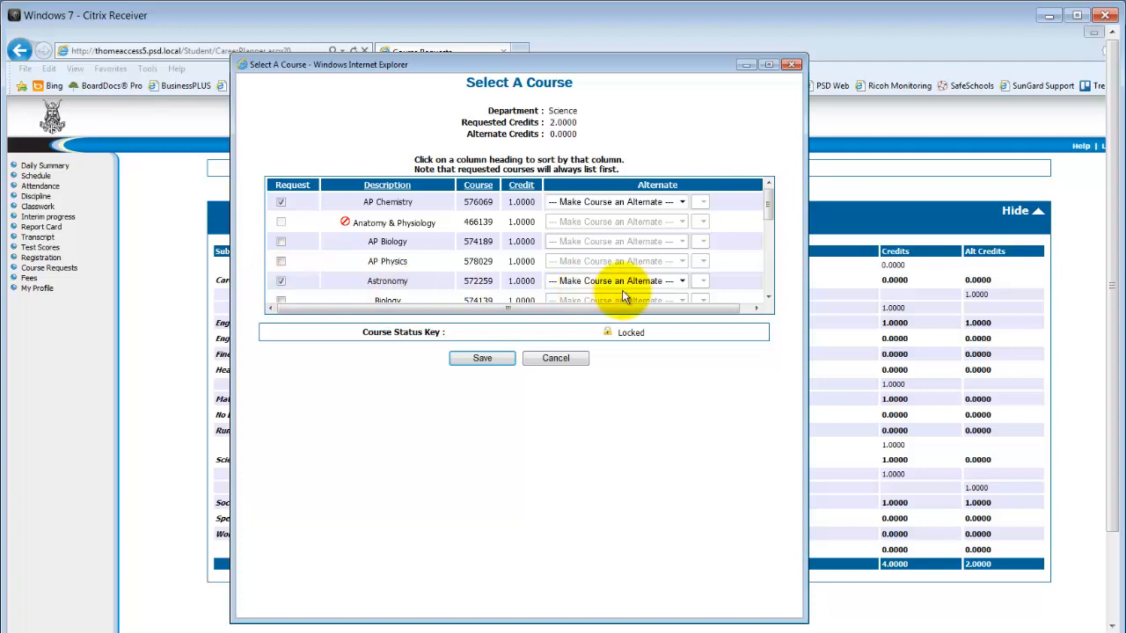
click(682, 281)
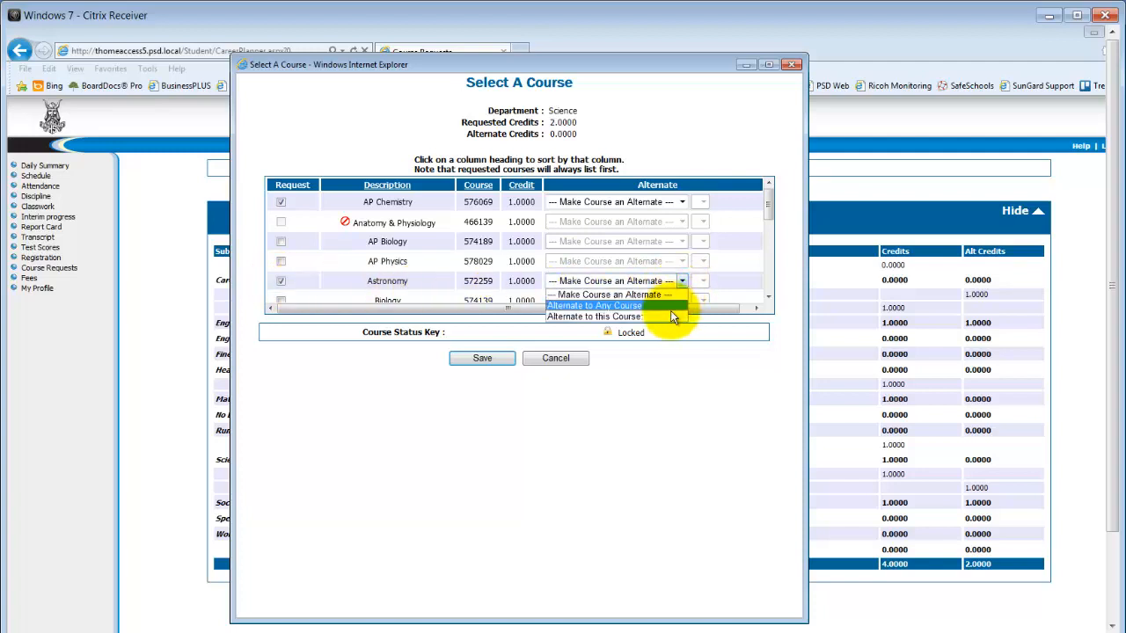
click(671, 317)
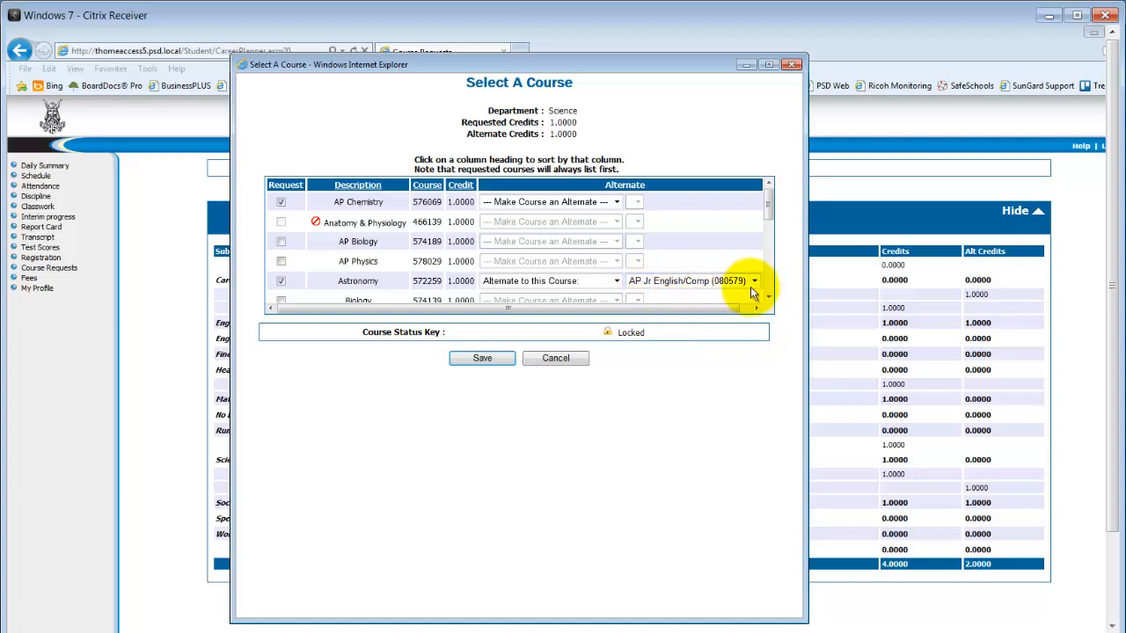
click(757, 283)
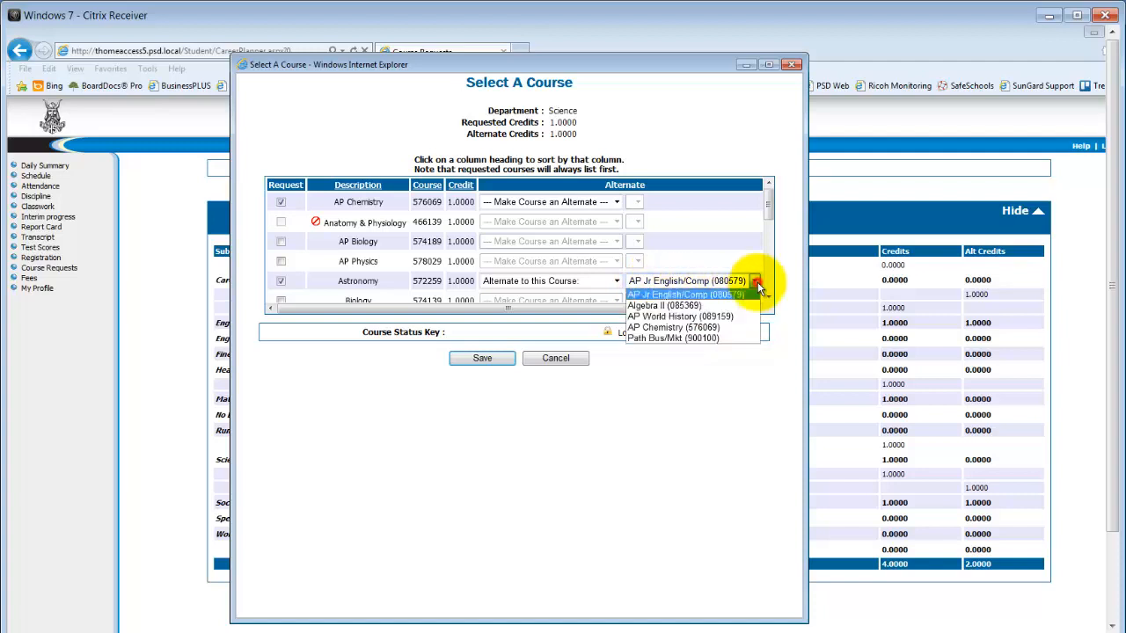
click(716, 327)
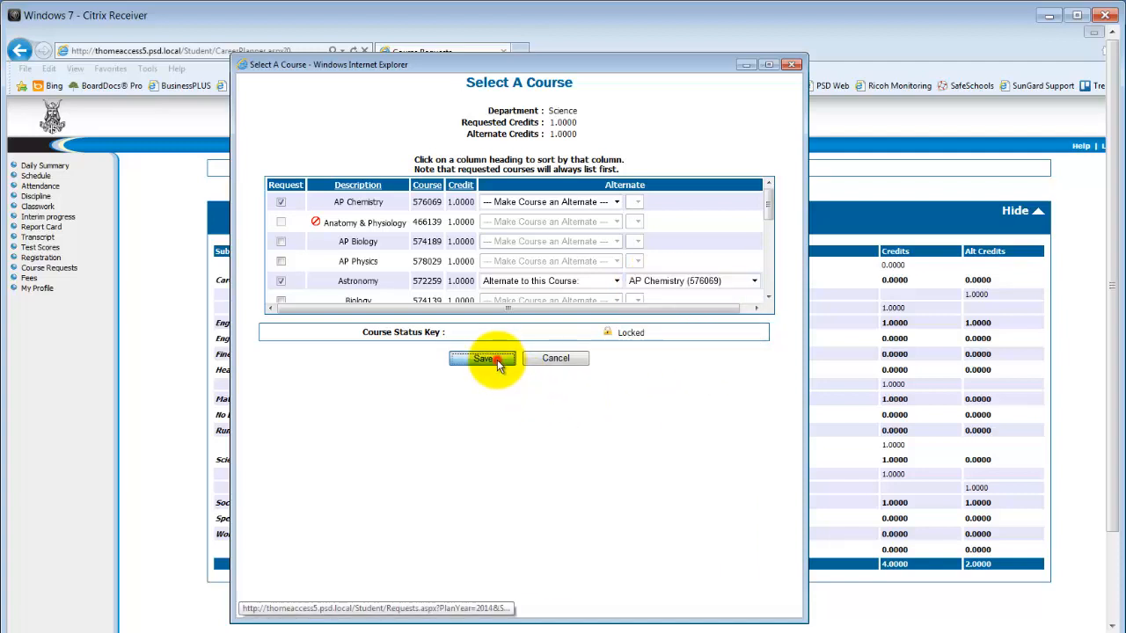
click(498, 358)
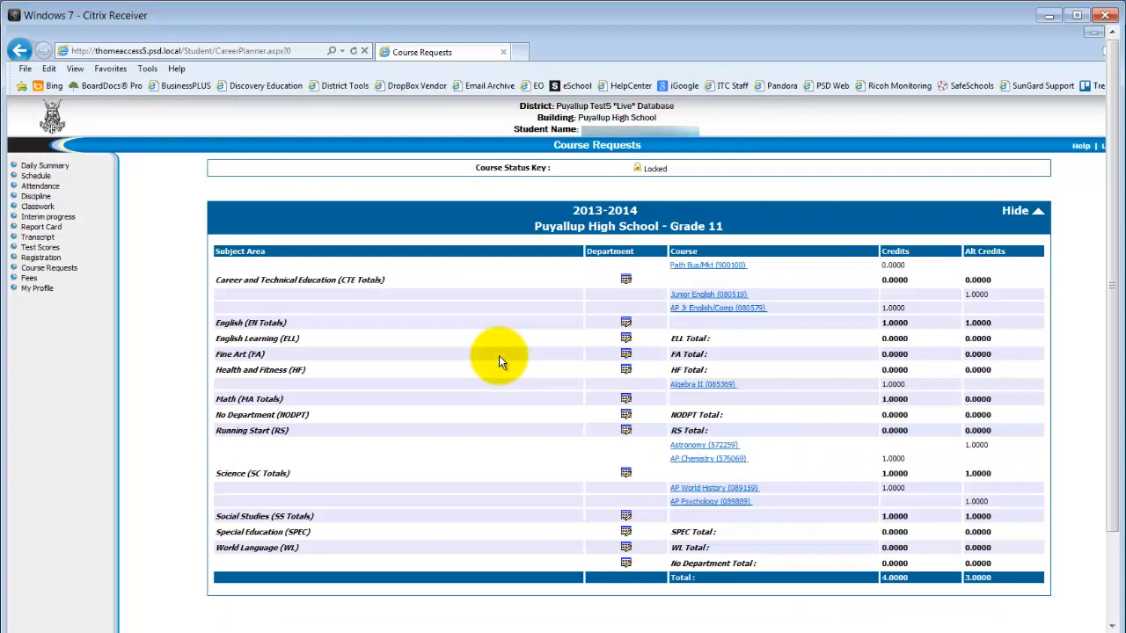